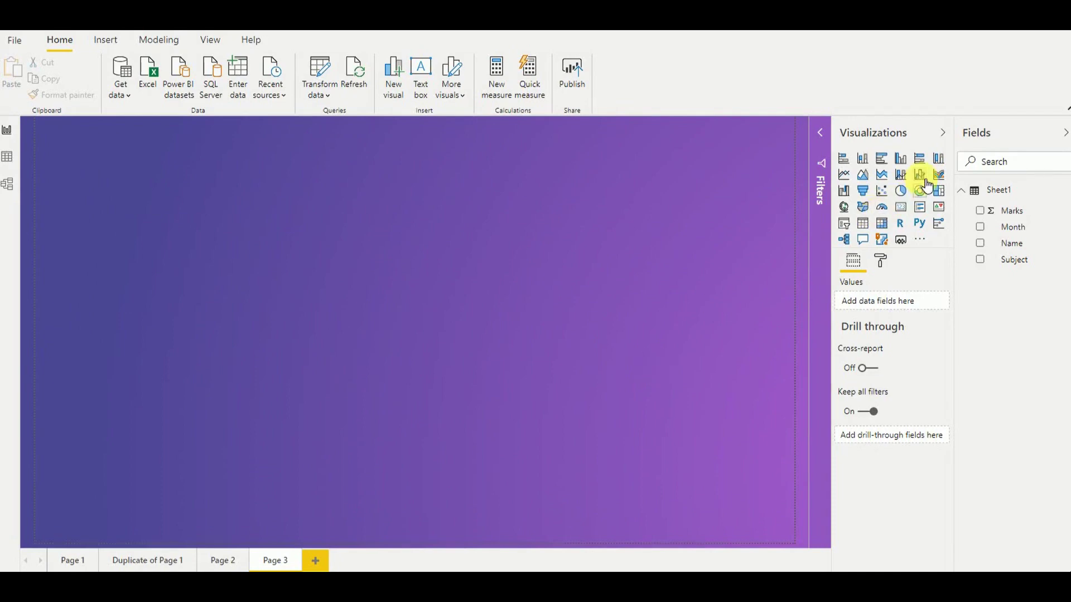
Insert a blank pie chart visual onto Page 3 from the Visualizations pane
left_click(901, 191)
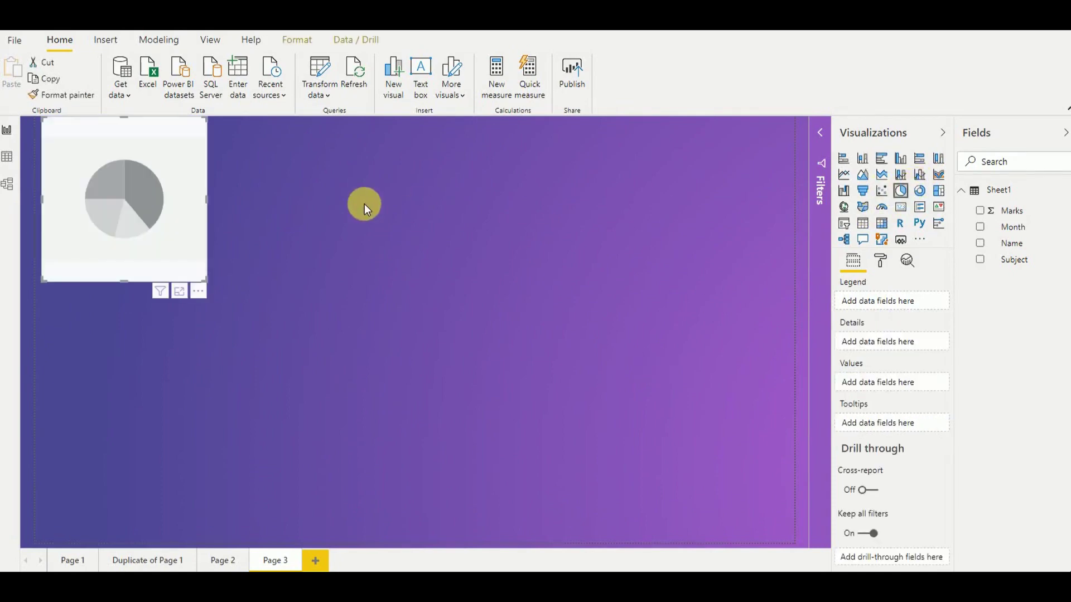
Centre the pie chart, put Marks in Values and Name in Legend, and enlarge it
left_click_drag(185, 129, 498, 264)
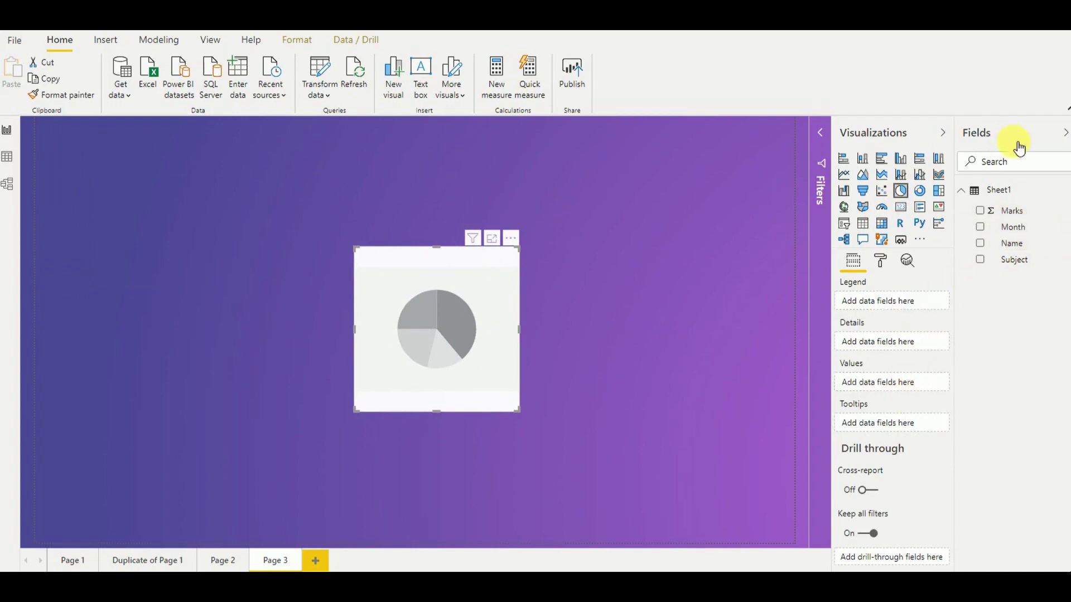
mouse_move(1010, 211)
left_mouse_down()
mouse_move(898, 360)
mouse_move(891, 390)
left_mouse_up()
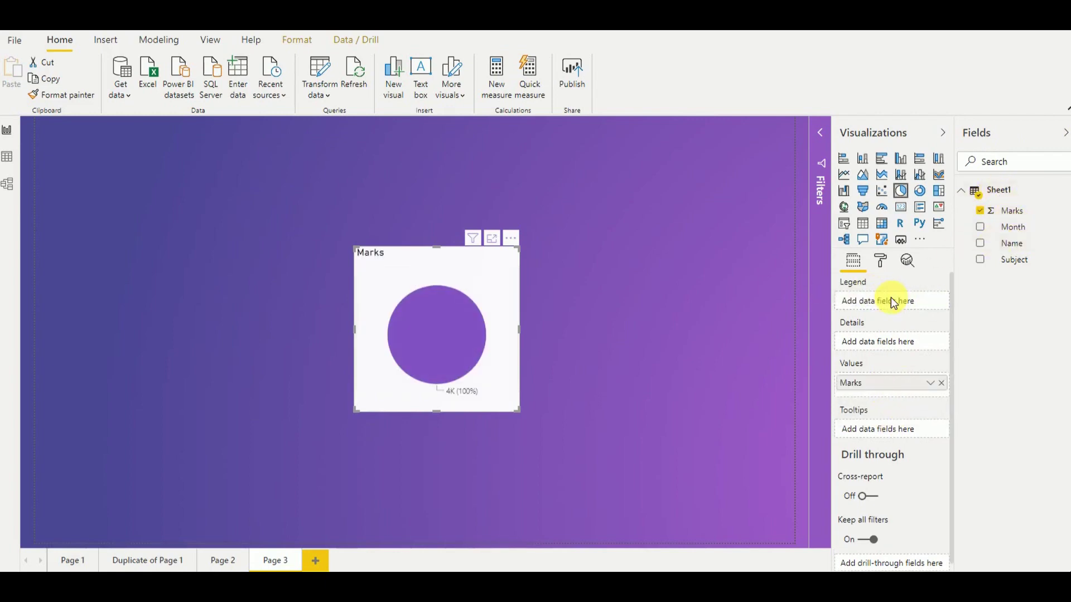
left_click_drag(1001, 244, 891, 301)
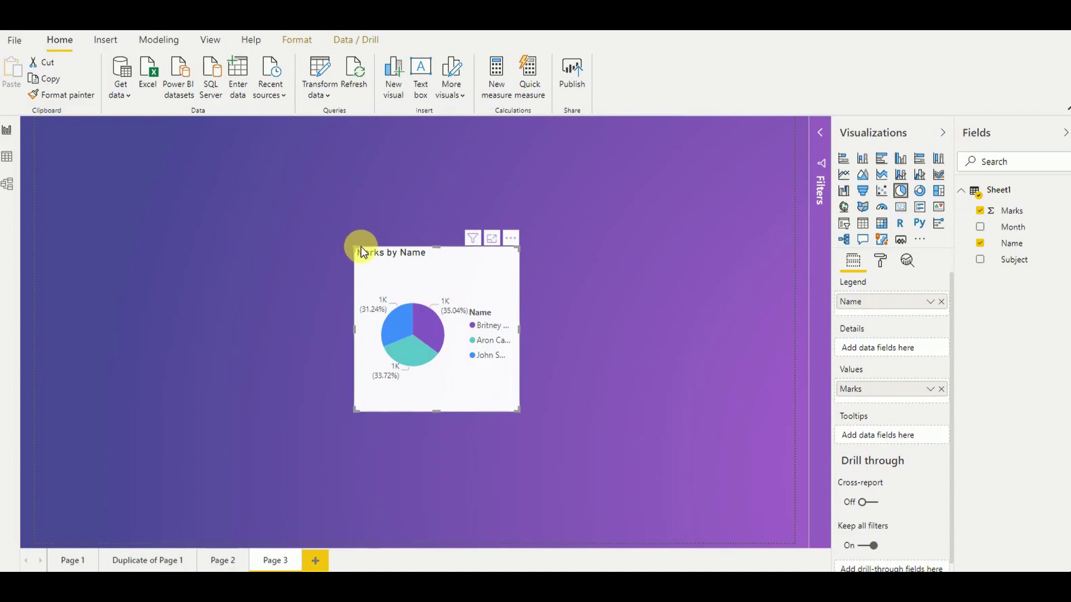
left_click_drag(355, 247, 208, 160)
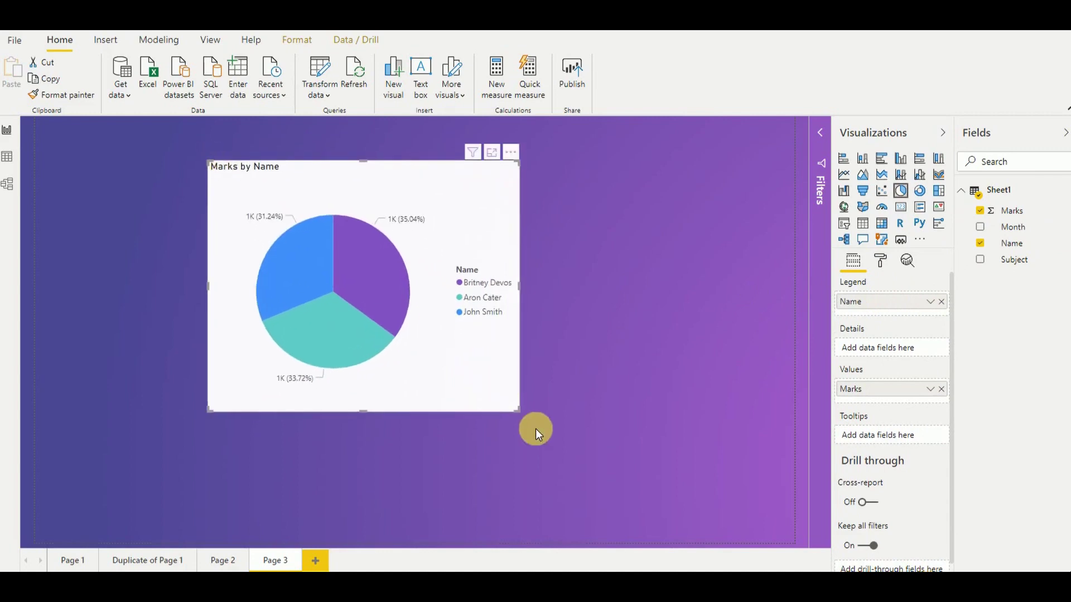
left_click_drag(520, 413, 679, 500)
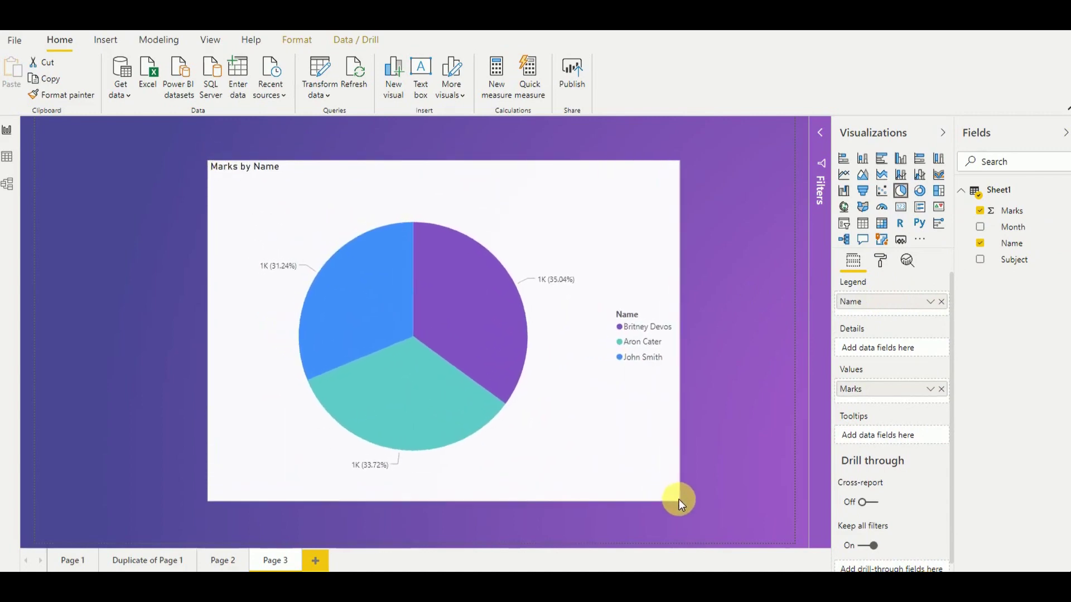
Raise the pie chart's detail label text size to 22 pt
left_click(881, 260)
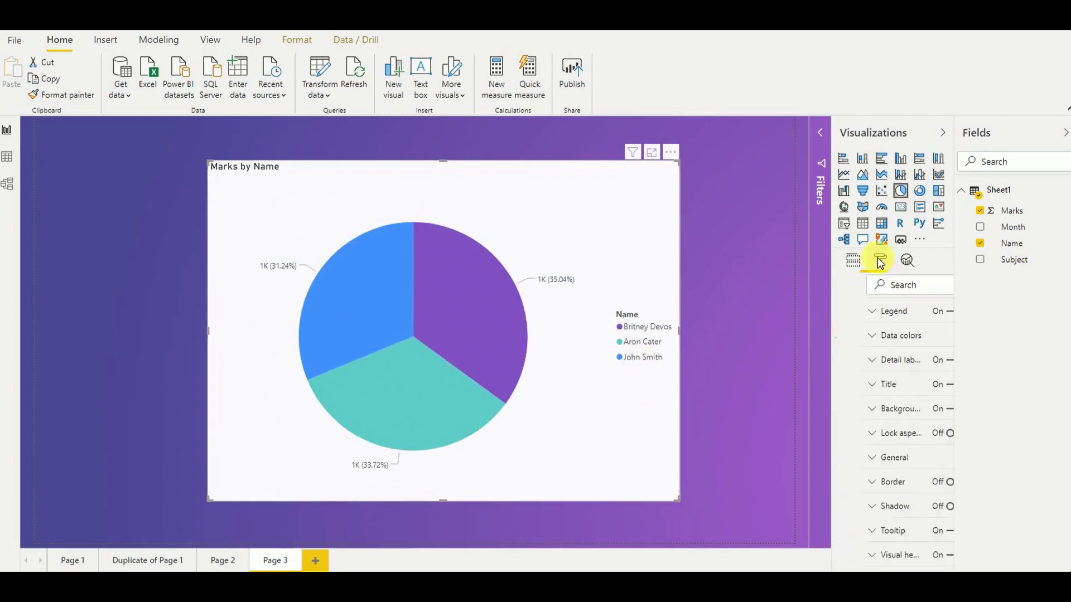
left_click(849, 362)
scroll(952, 383, "down", 3)
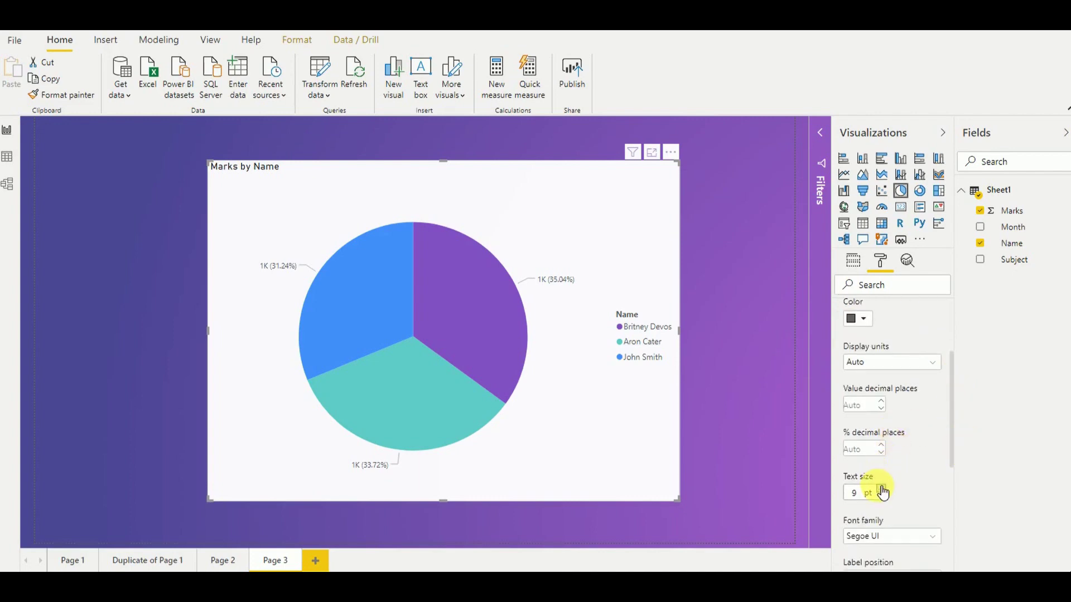
left_click(881, 490)
left_click(882, 489)
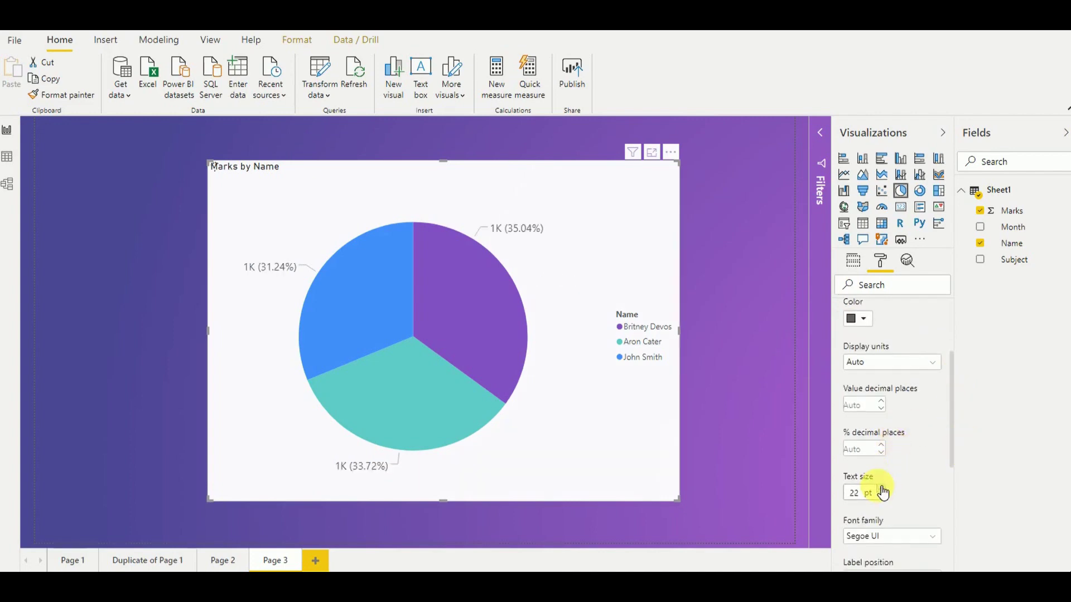
left_click(552, 280)
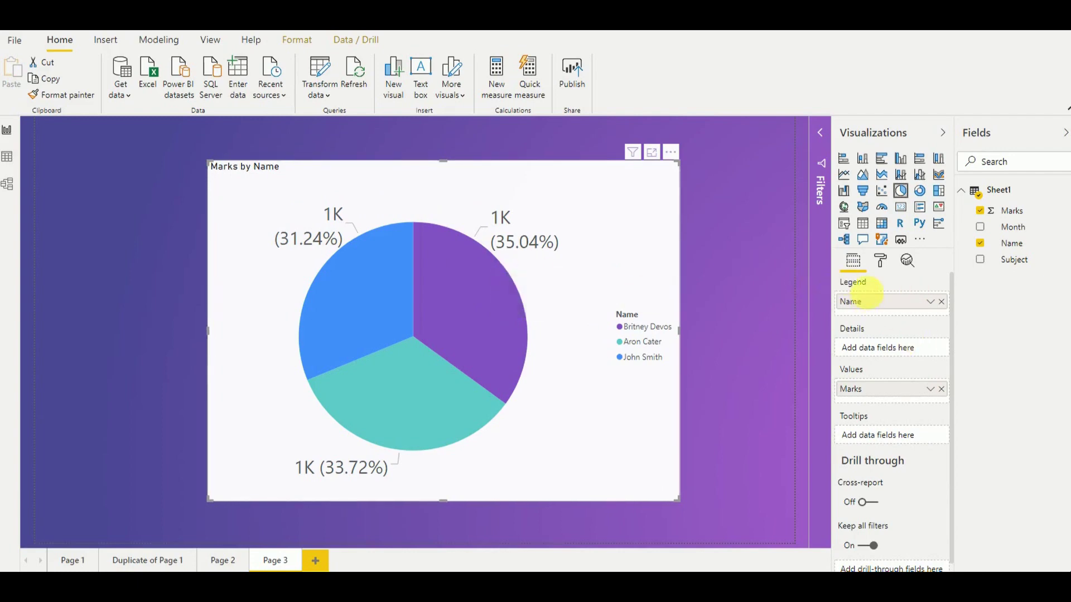
left_click(882, 261)
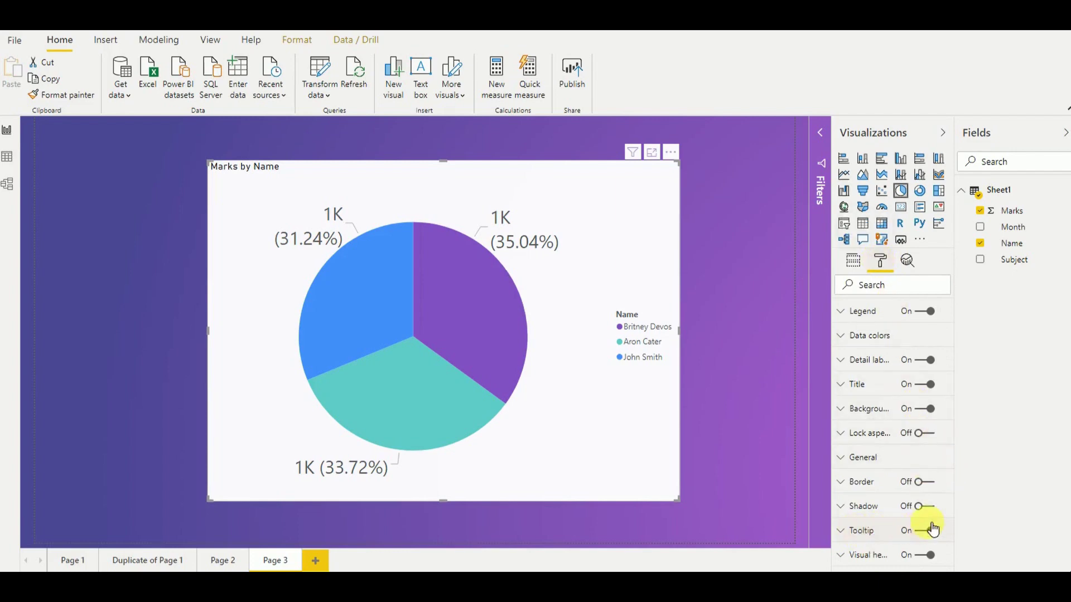
Give the pie chart a Default-type tooltip with 16 pt text, then deselect it
left_click(852, 533)
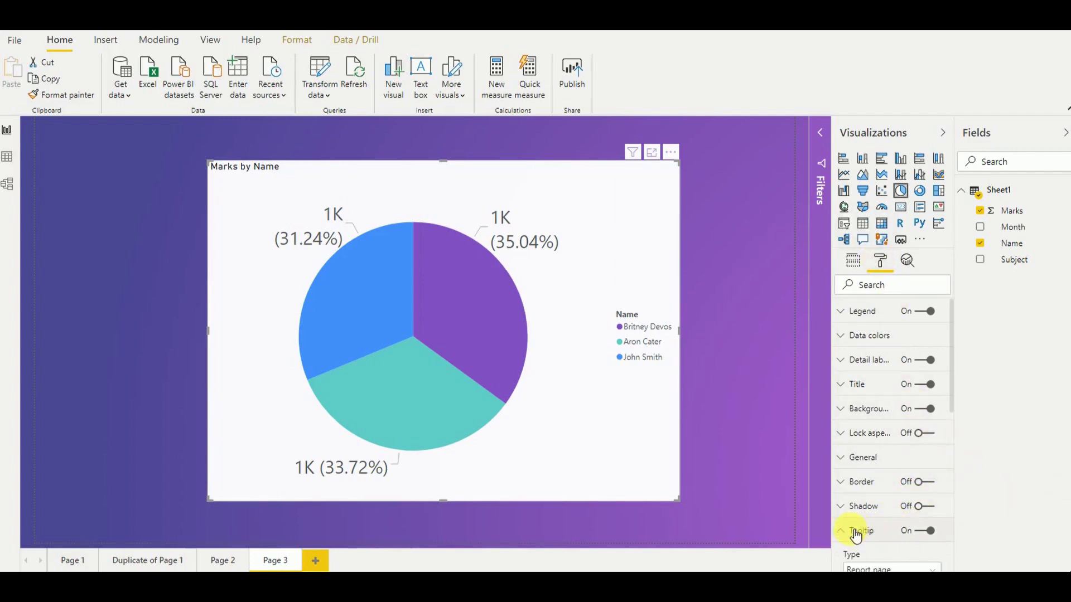
scroll(954, 410, "down", 5)
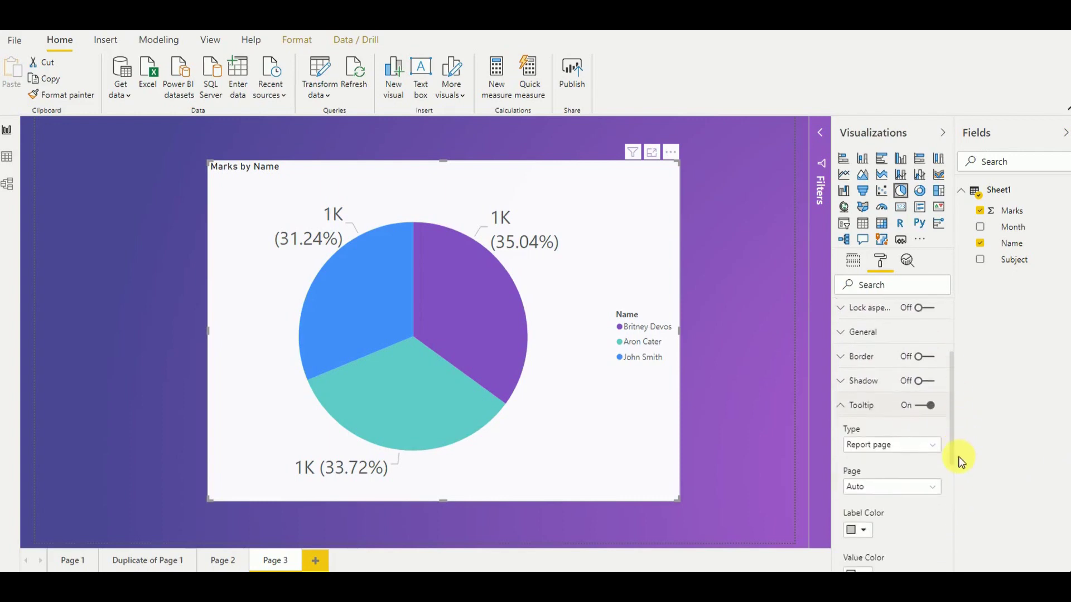
left_click(914, 381)
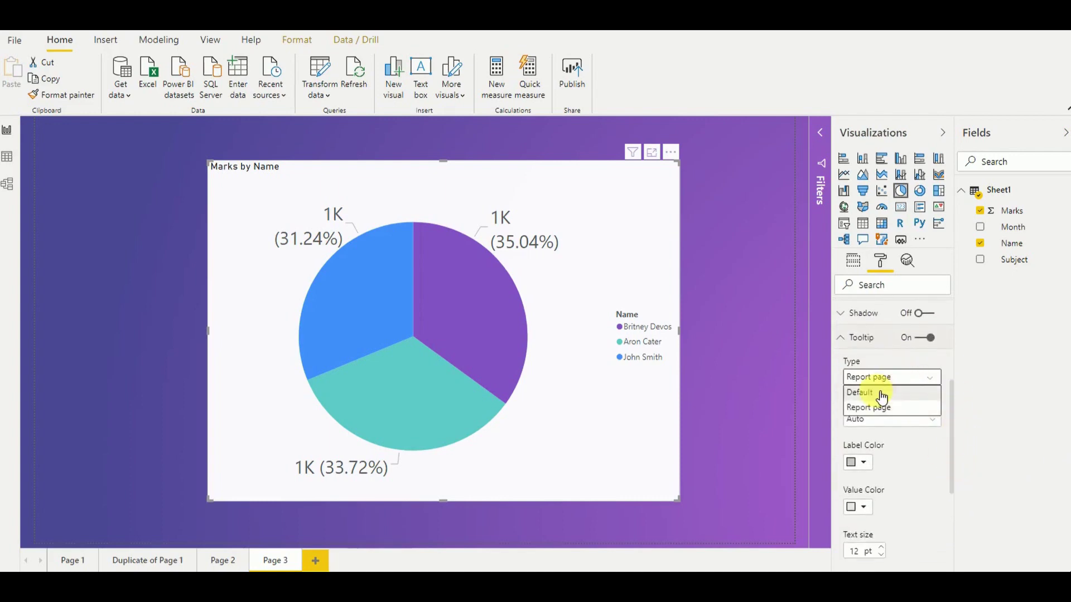
left_click(874, 391)
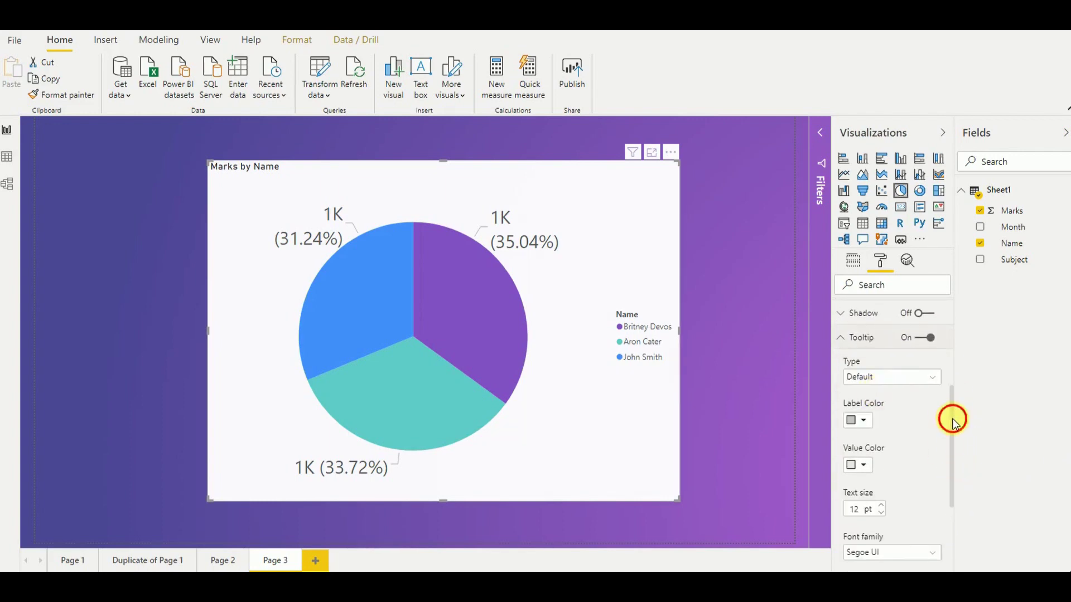
left_click_drag(951, 417, 952, 455)
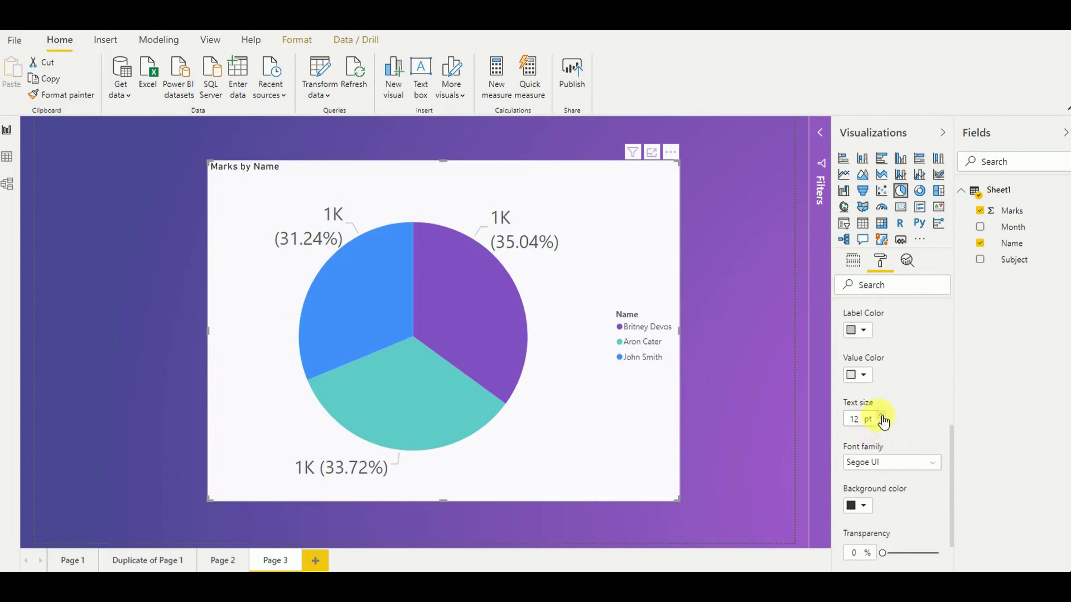
left_click(882, 417)
left_click(882, 417)
mouse_move(952, 485)
left_mouse_down()
mouse_move(954, 511)
mouse_move(949, 444)
left_mouse_up()
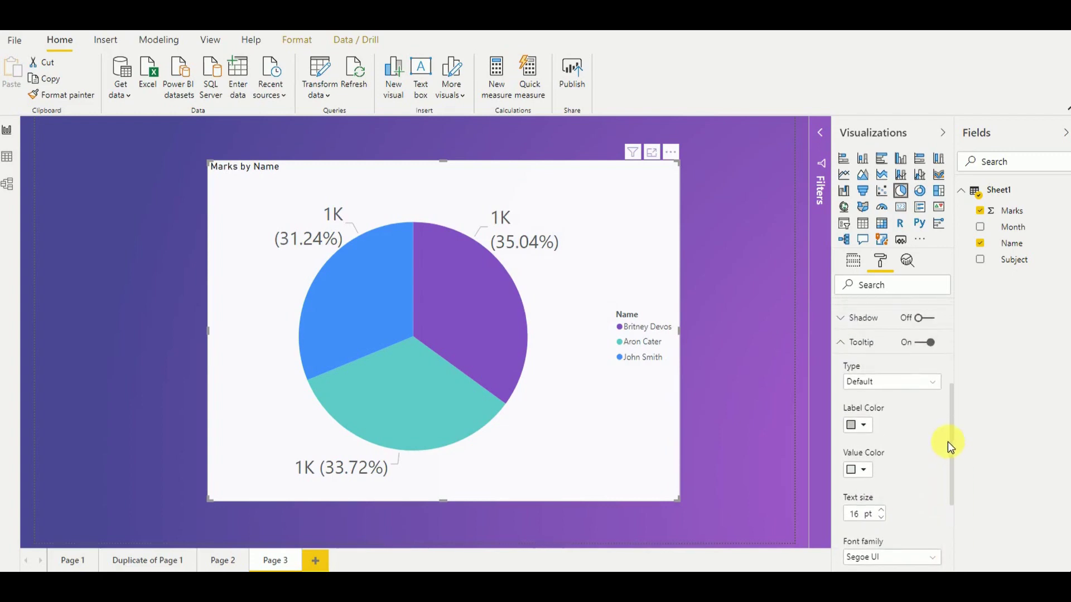
left_click(845, 345)
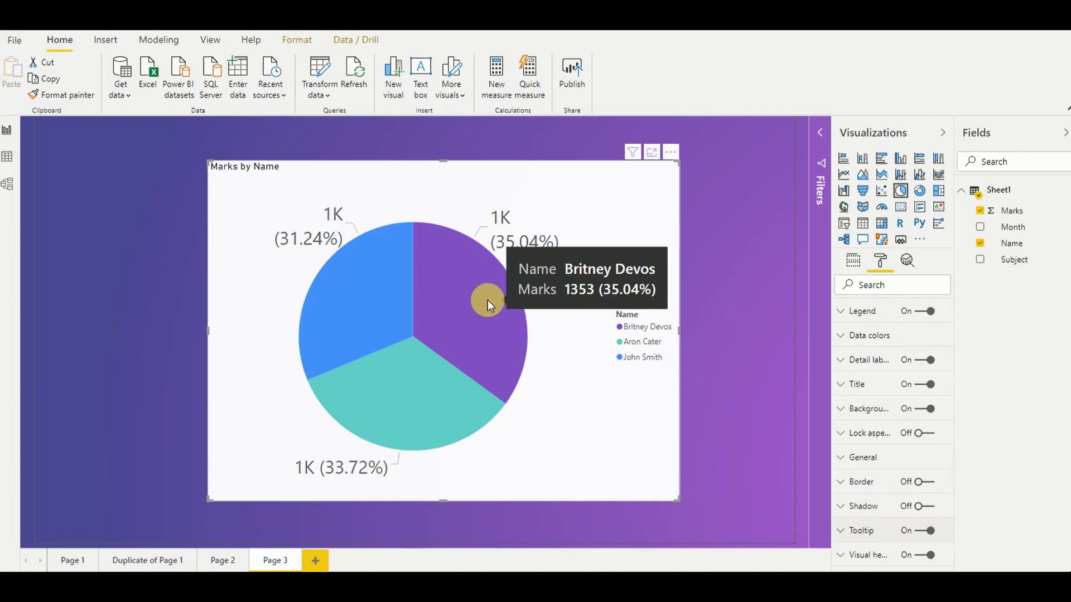
mouse_move(489, 306)
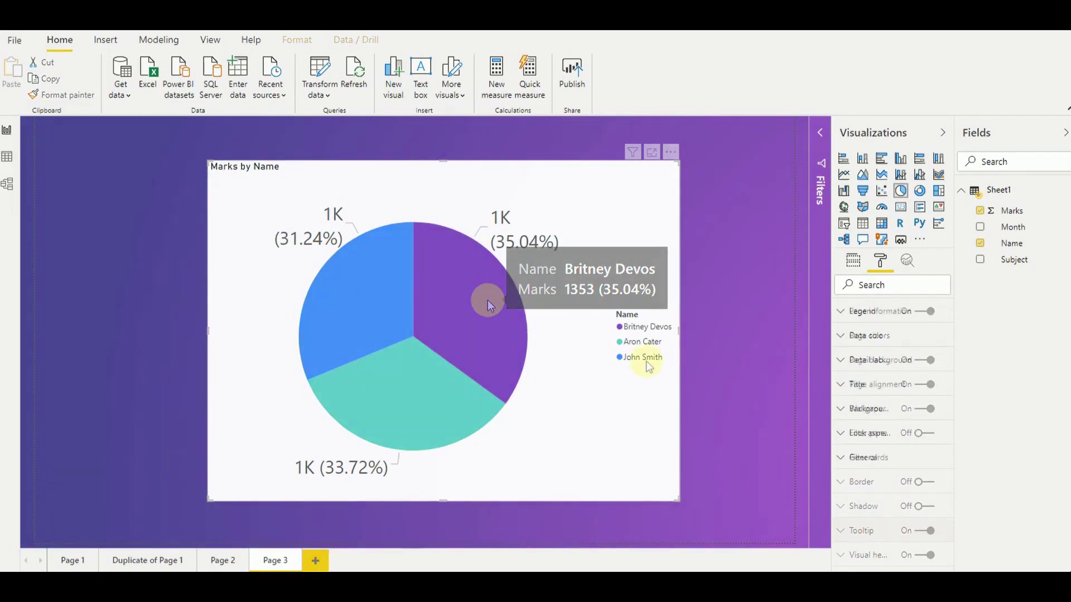
key("Escape")
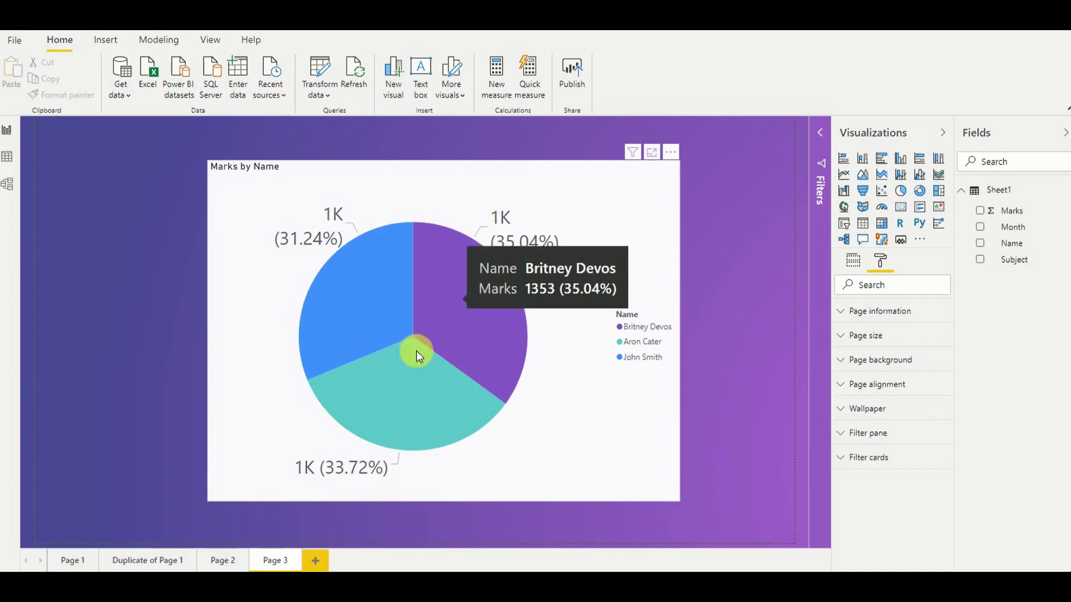
Add a new Page 4 and switch its Tooltip page setting on
left_click(317, 560)
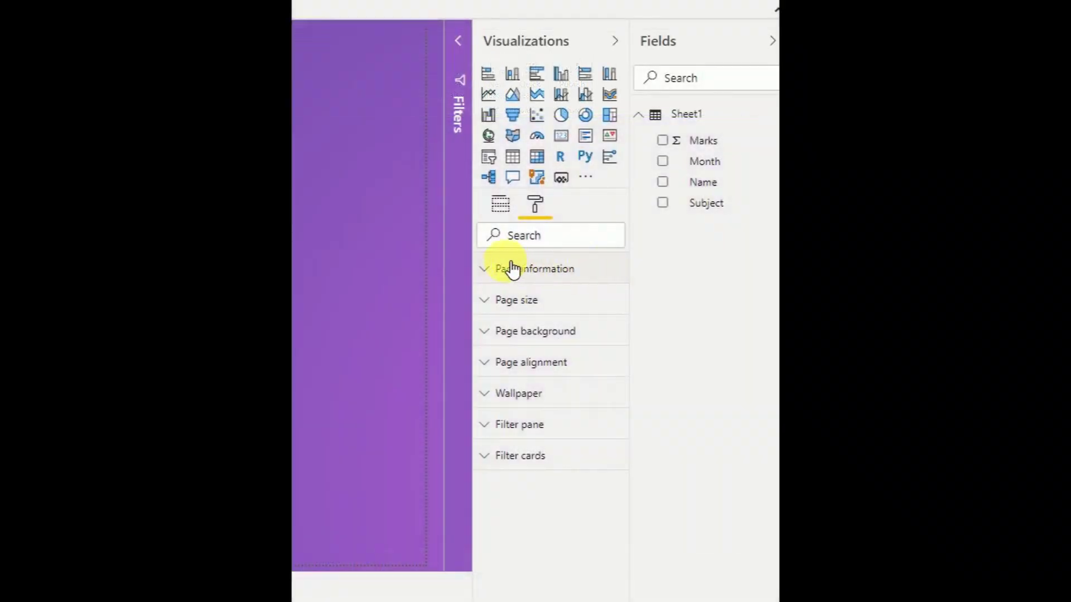
left_click(498, 270)
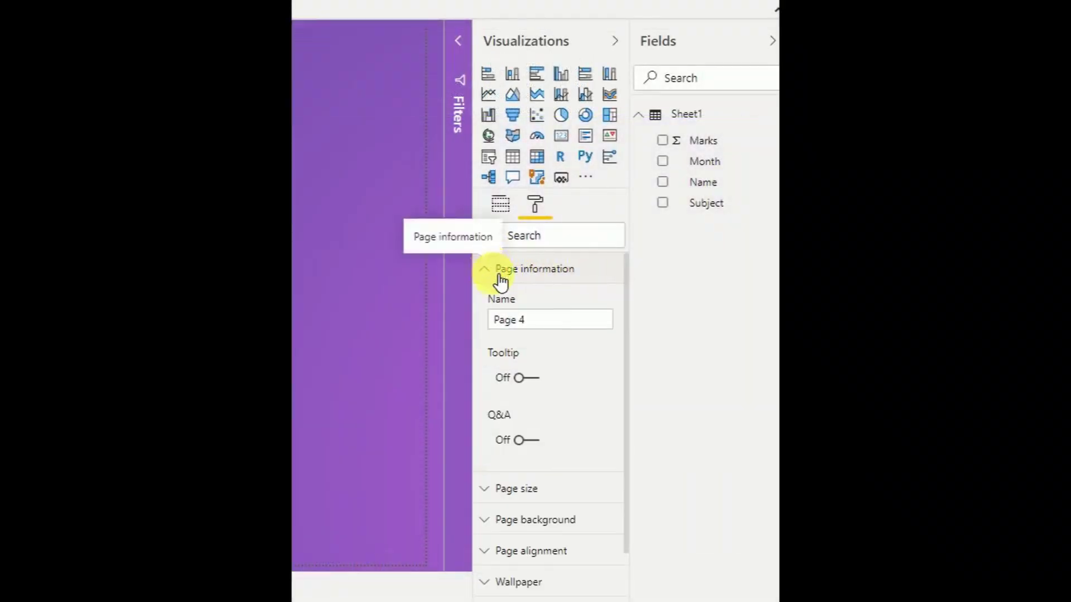
left_click(522, 378)
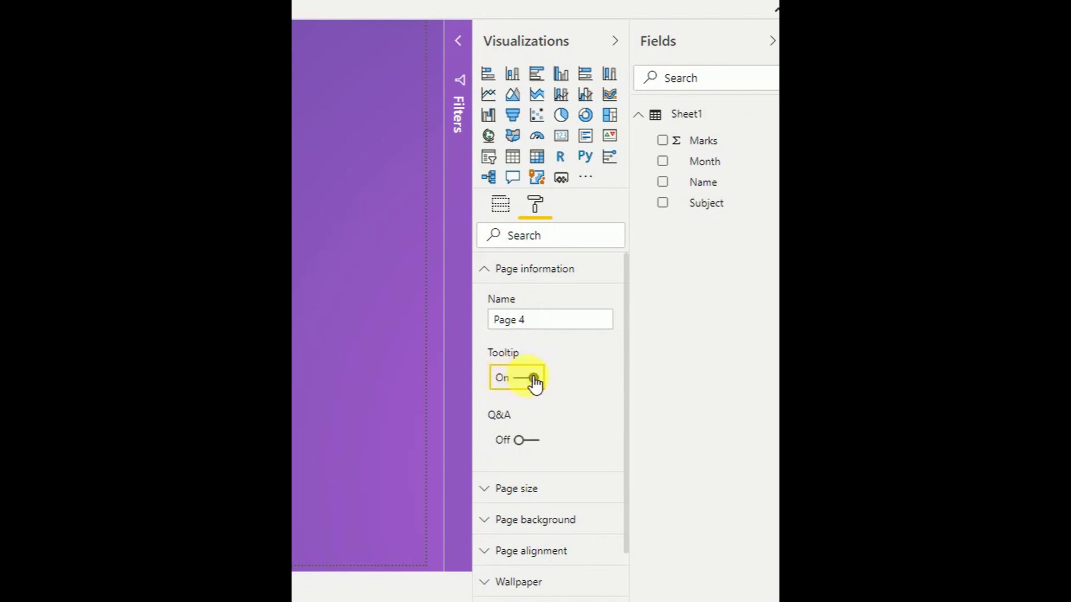
left_click(491, 276)
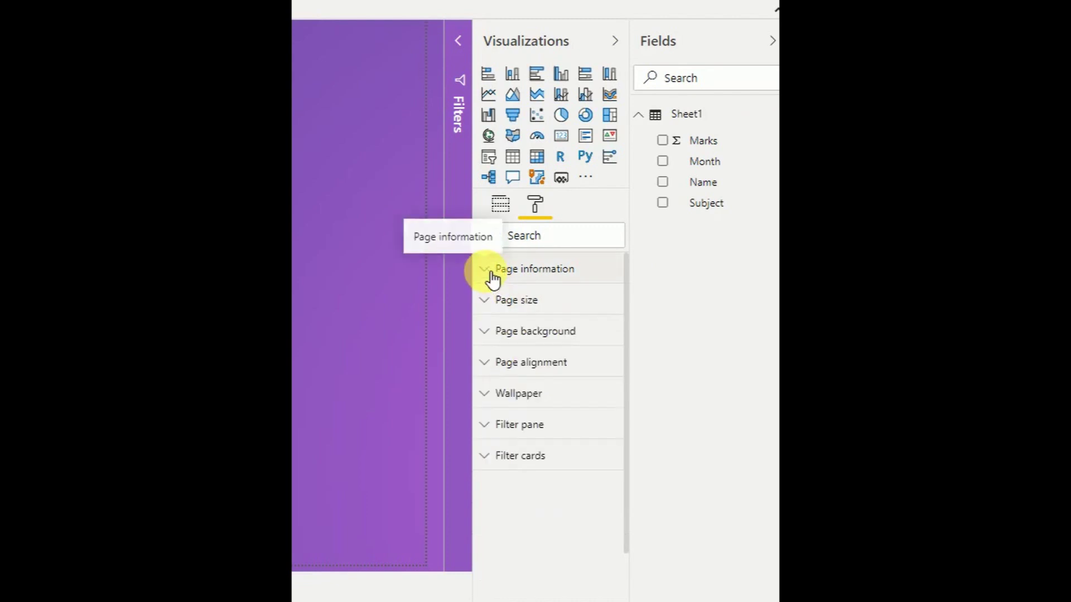
Set Page 4's page size type to the Tooltip preset (320 × 240)
left_click(498, 307)
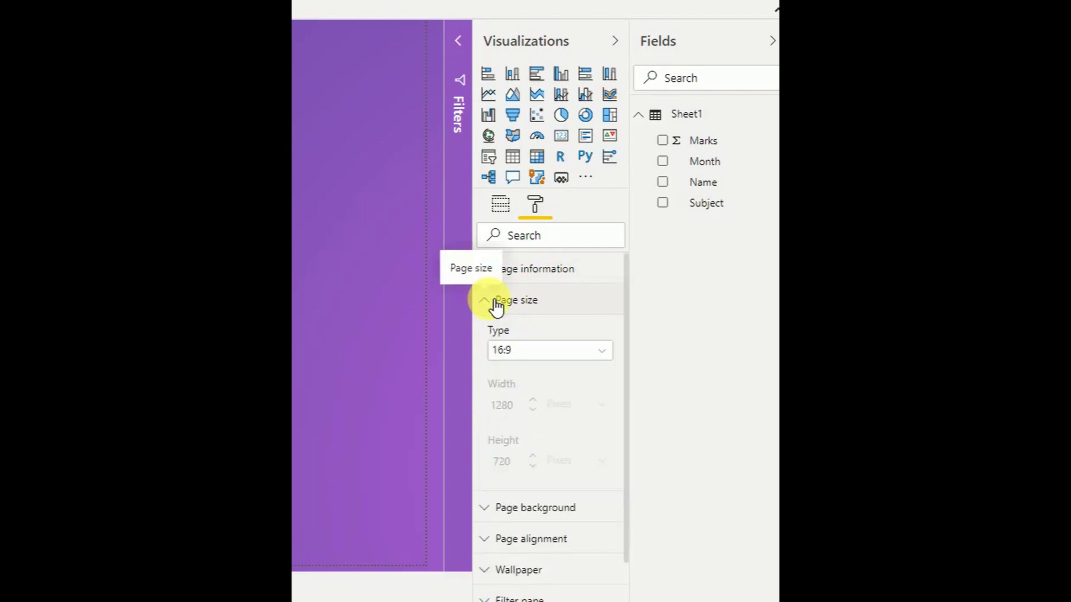
left_click(539, 362)
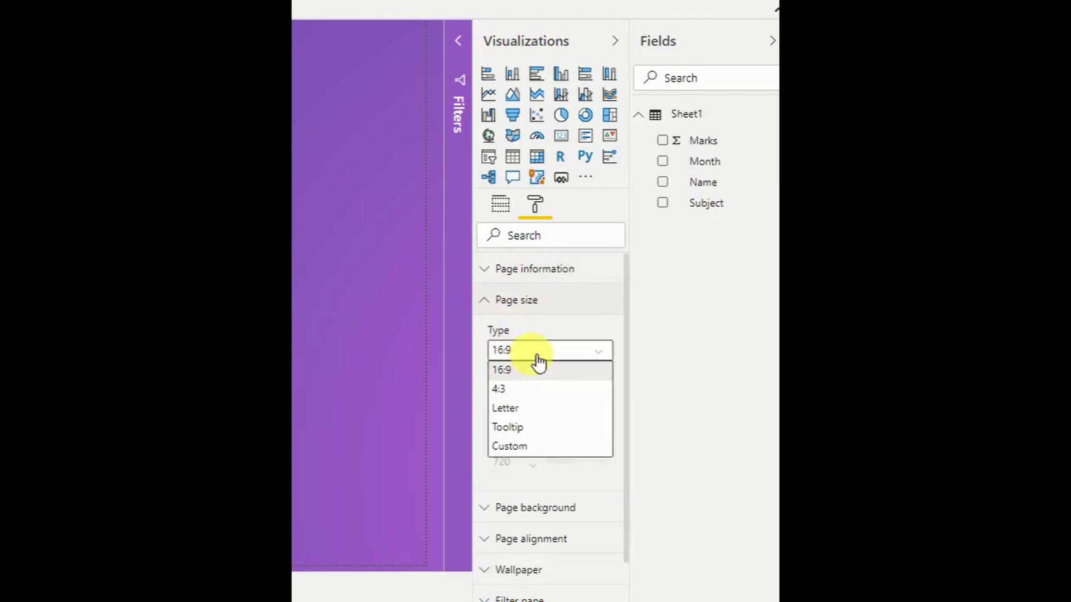
left_click(520, 430)
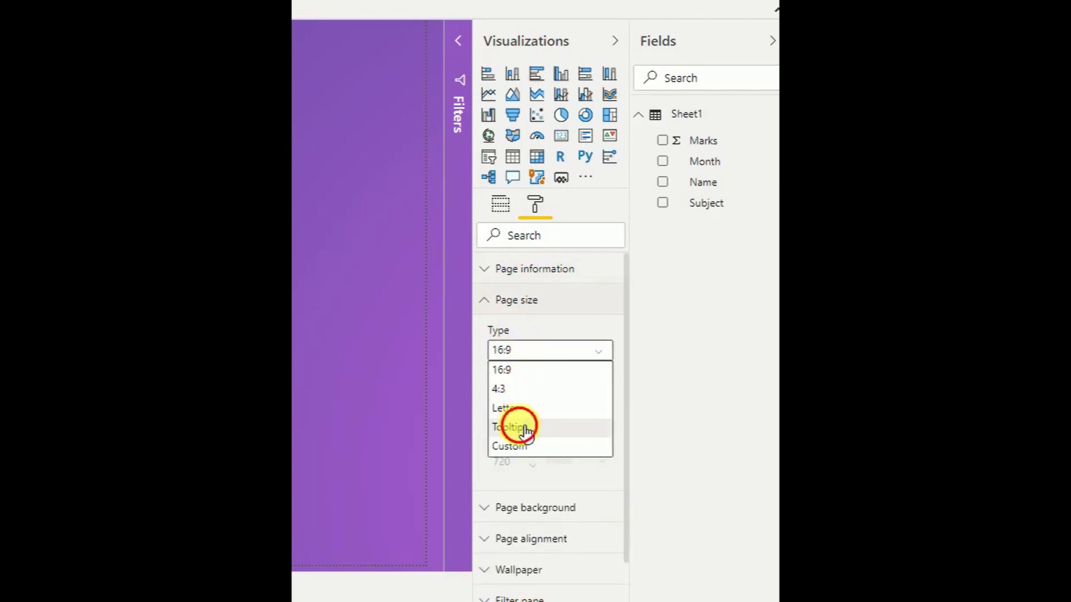
left_click(492, 309)
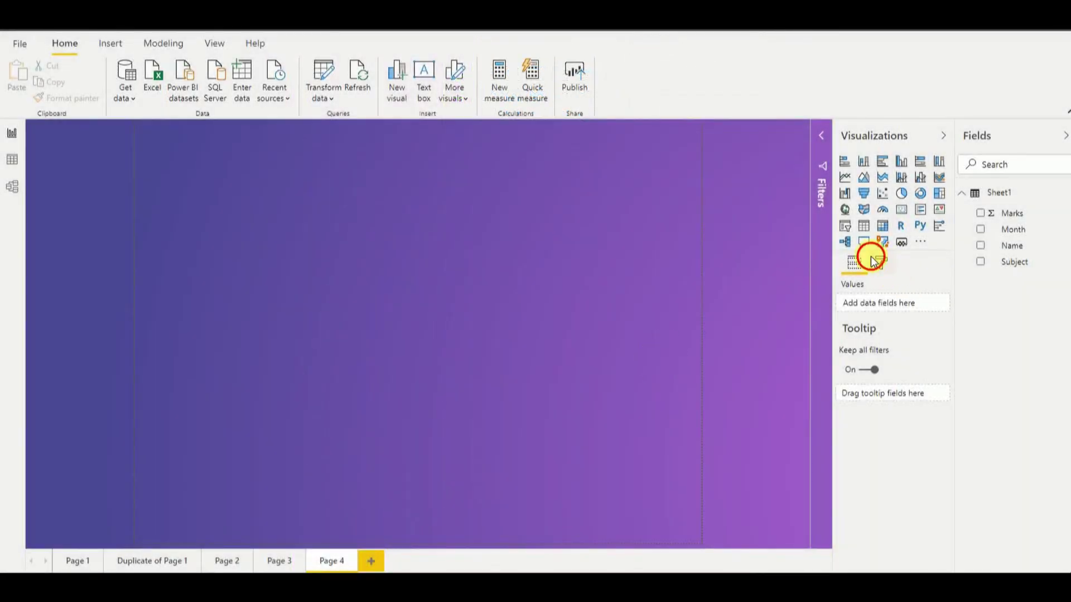
left_click(878, 260)
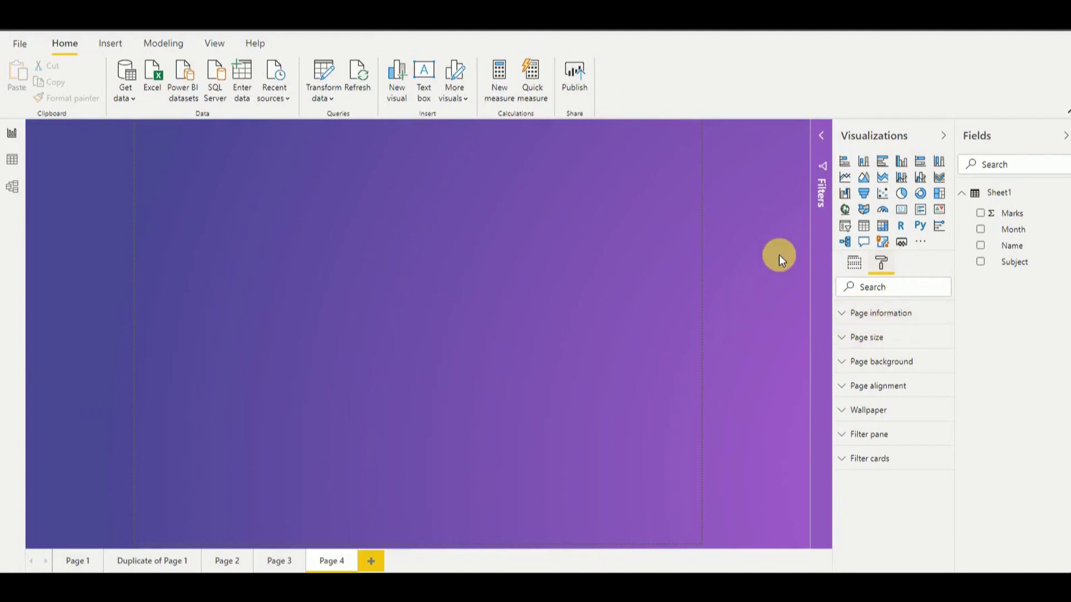
left_click(902, 210)
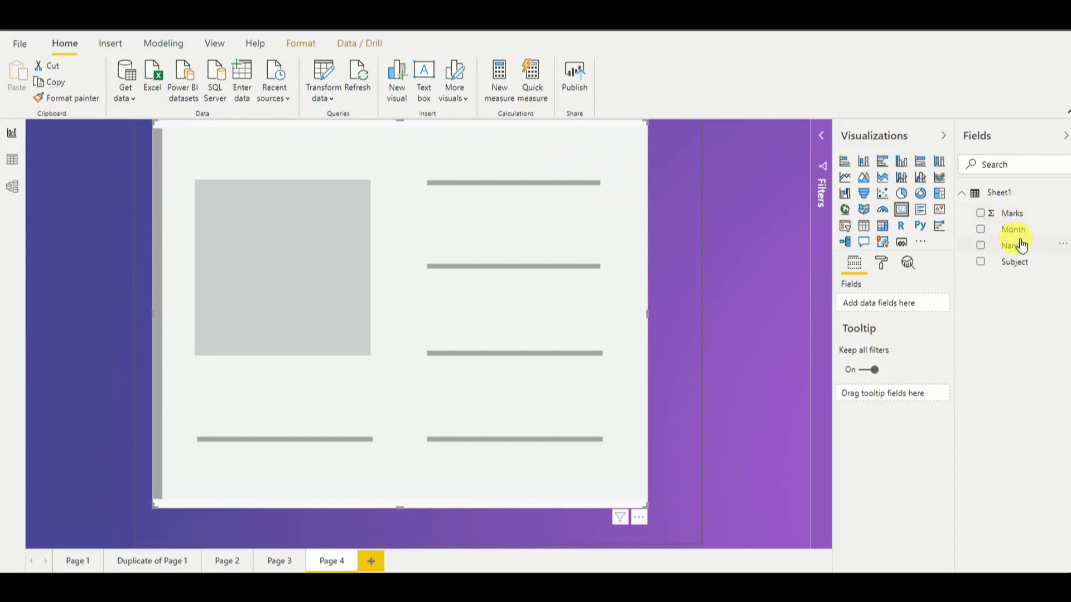
left_click_drag(1015, 247, 878, 306)
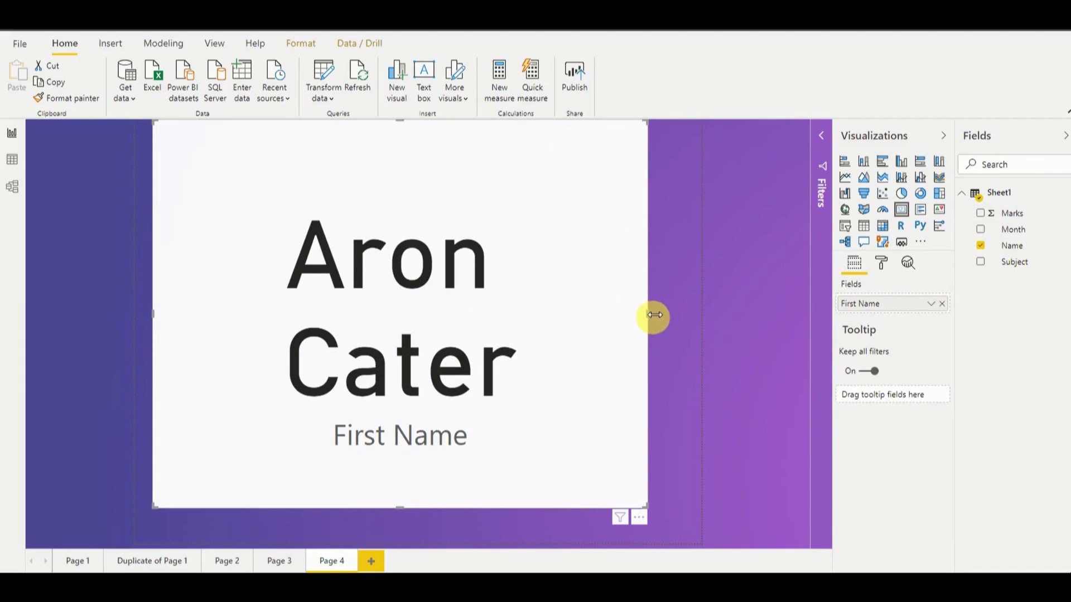
left_click_drag(654, 313, 687, 319)
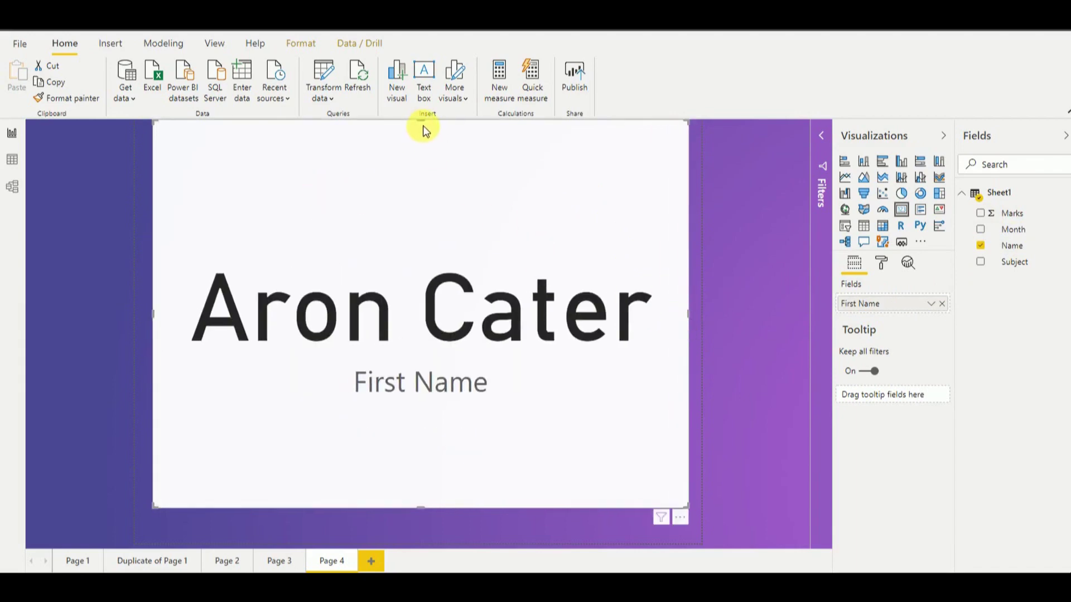
left_click_drag(423, 123, 426, 166)
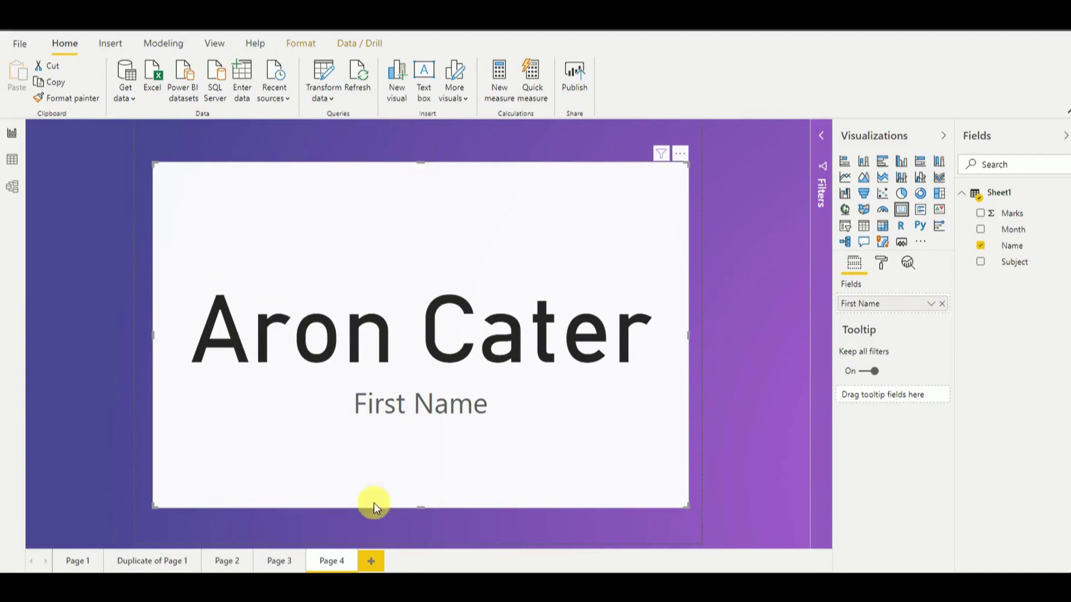
left_click(286, 561)
mouse_move(477, 298)
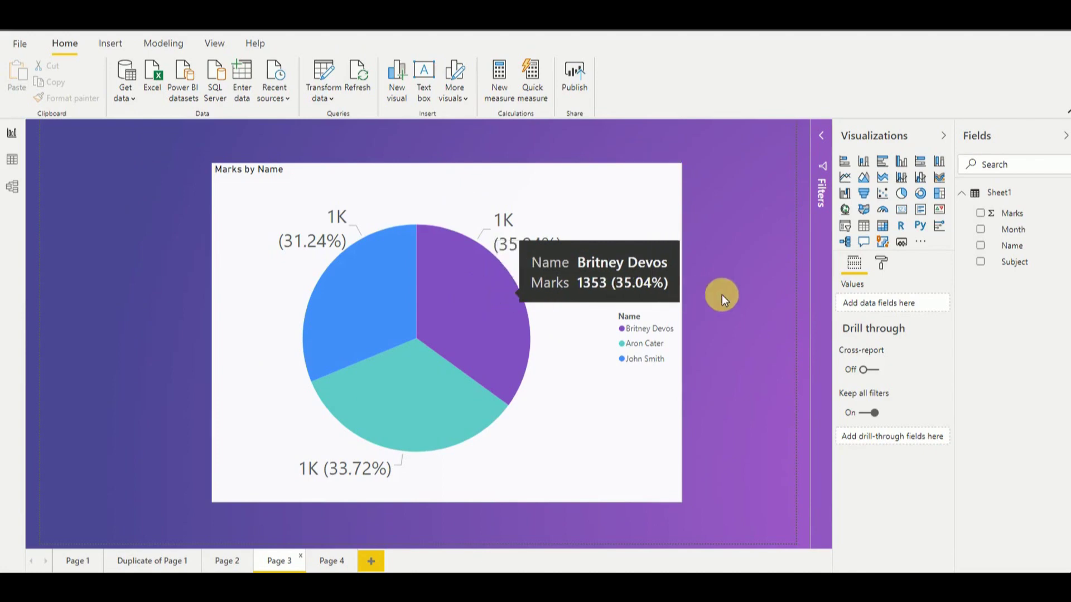
Set the Page 3 pie chart's tooltip type to Report page, using Page 4
left_click(577, 314)
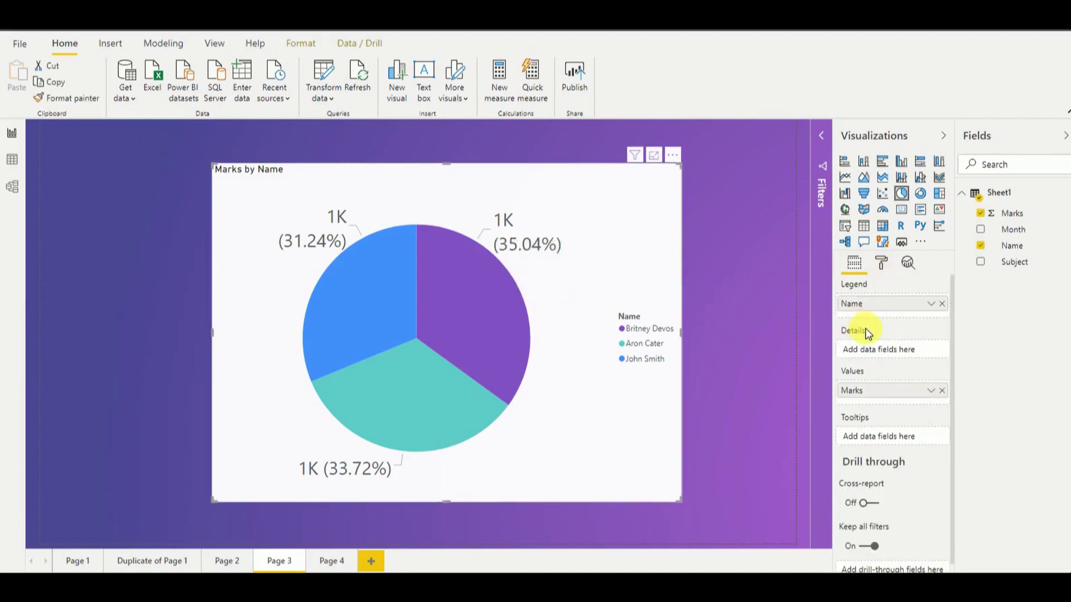
left_click(883, 264)
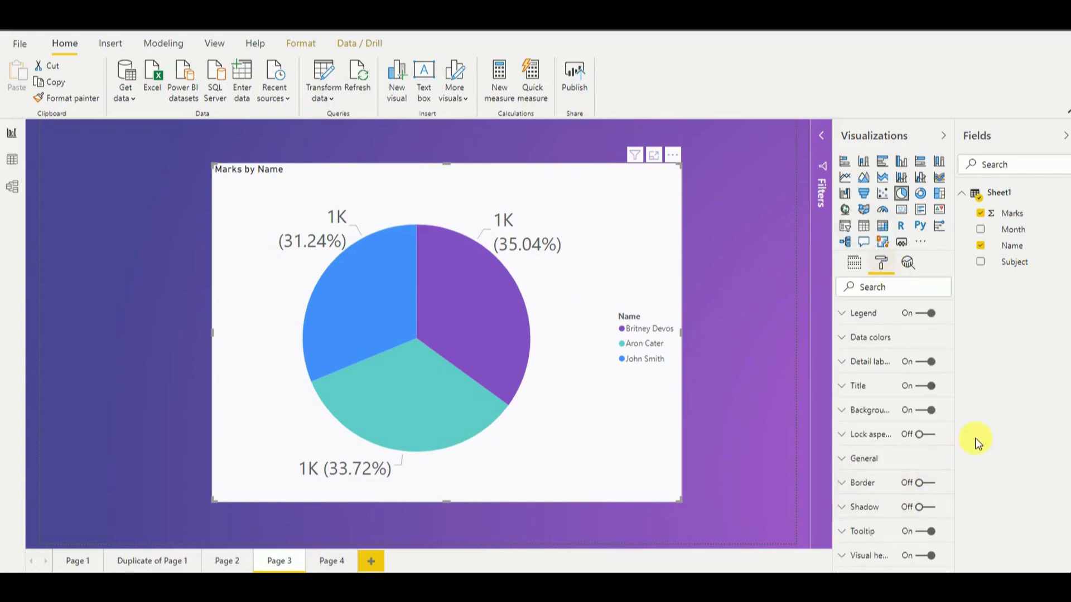
left_click(862, 531)
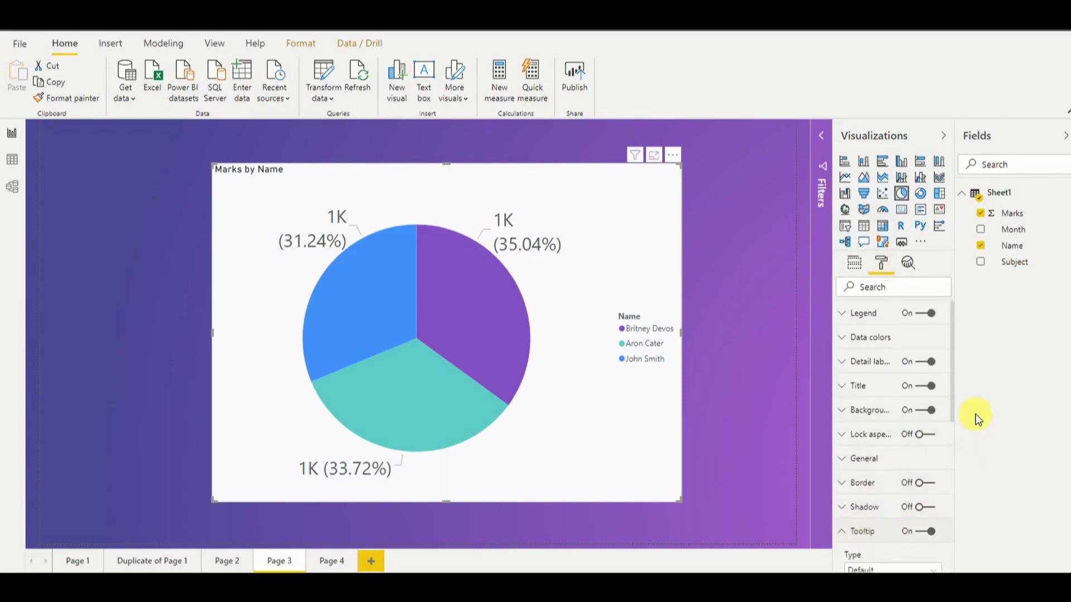
scroll(954, 406, "down", 3)
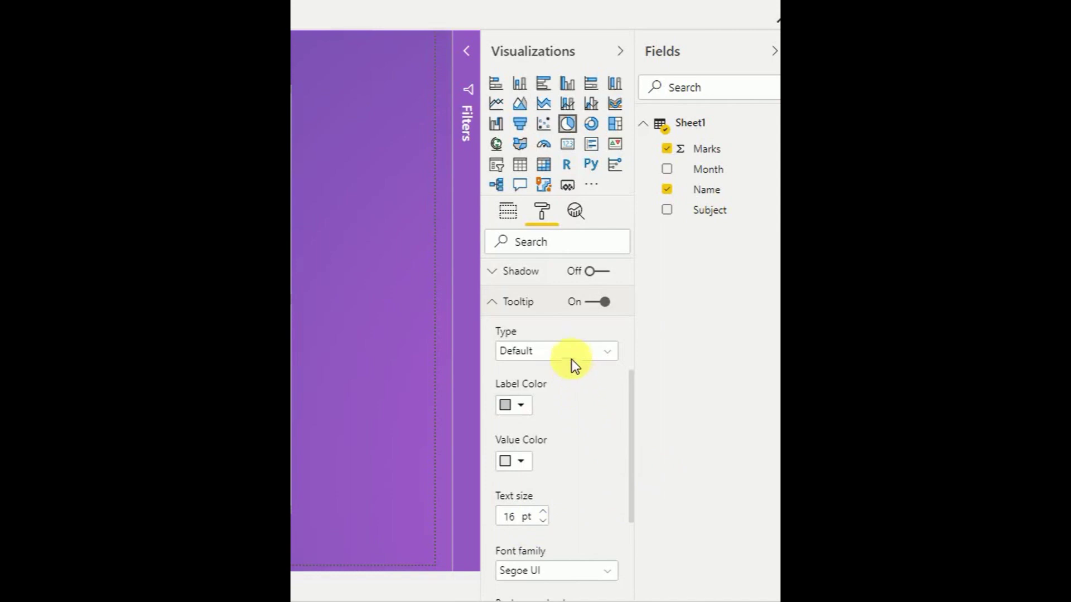
left_click(575, 353)
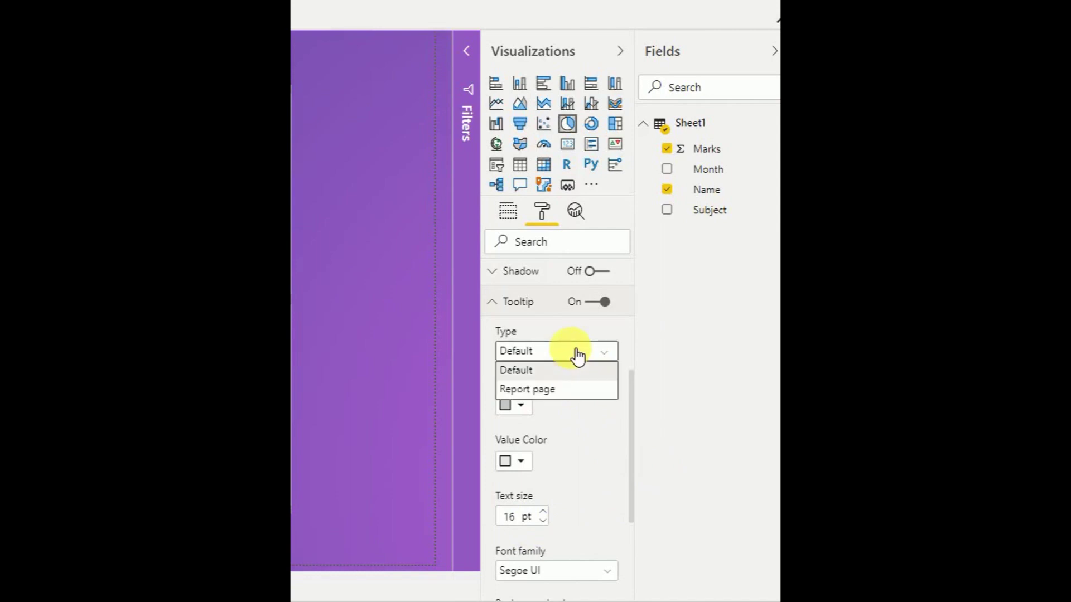
left_click(559, 391)
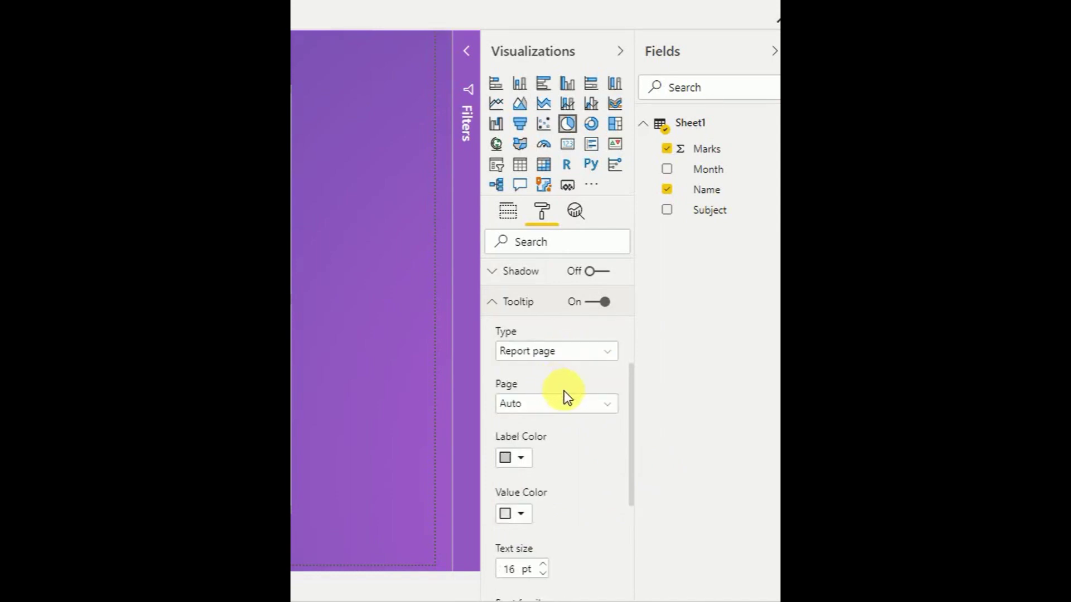
left_click(593, 407)
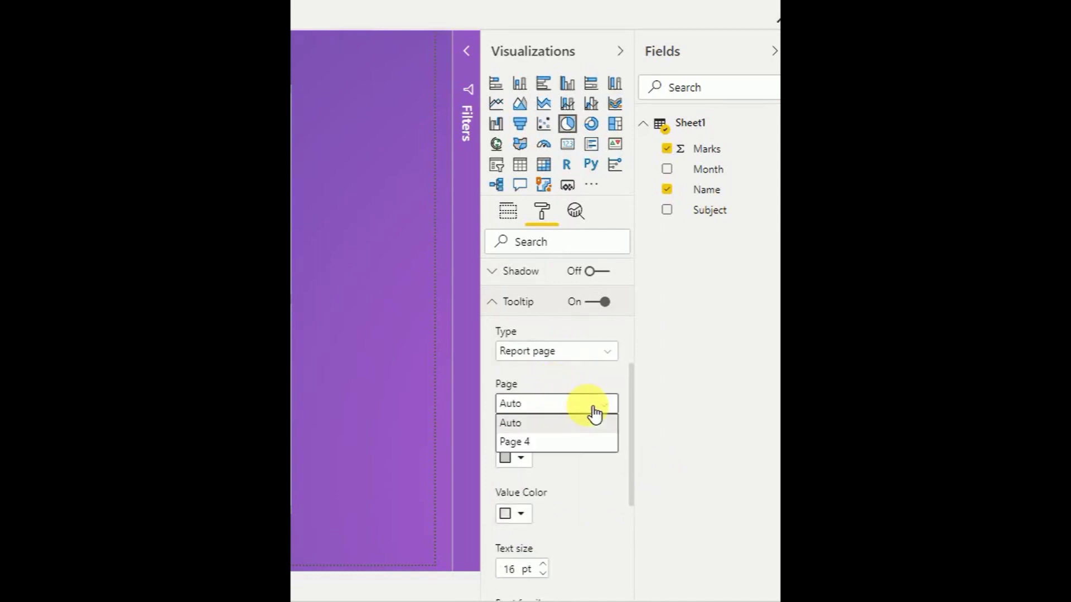
left_click(545, 442)
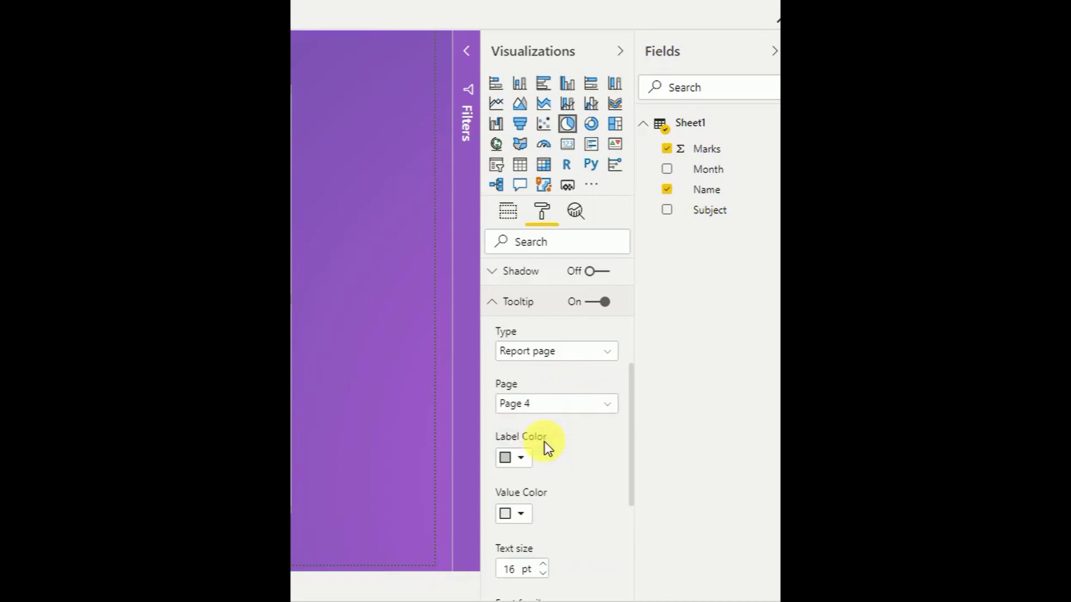